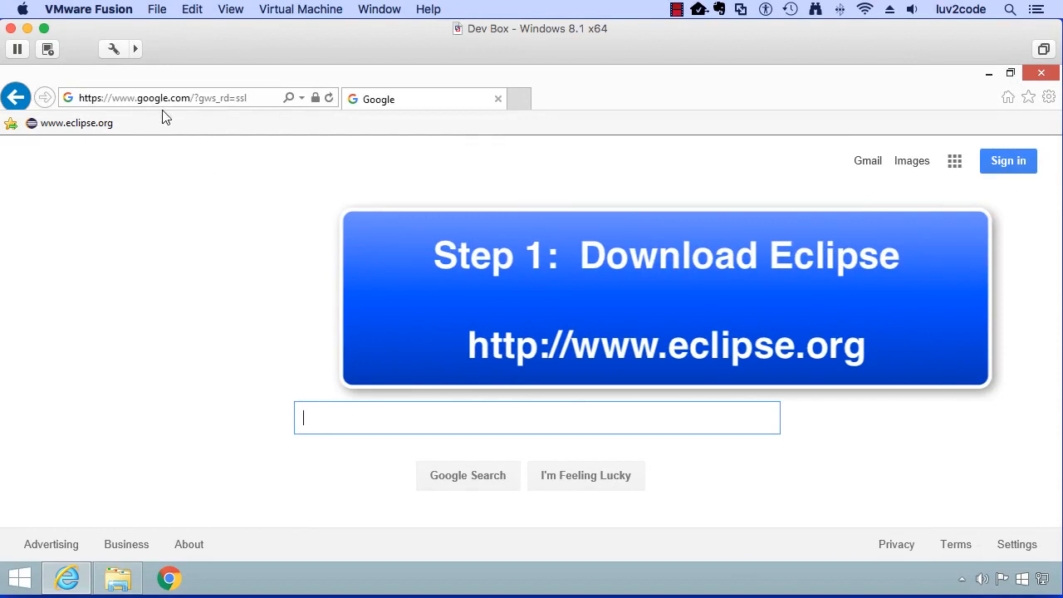
left_click(80, 125)
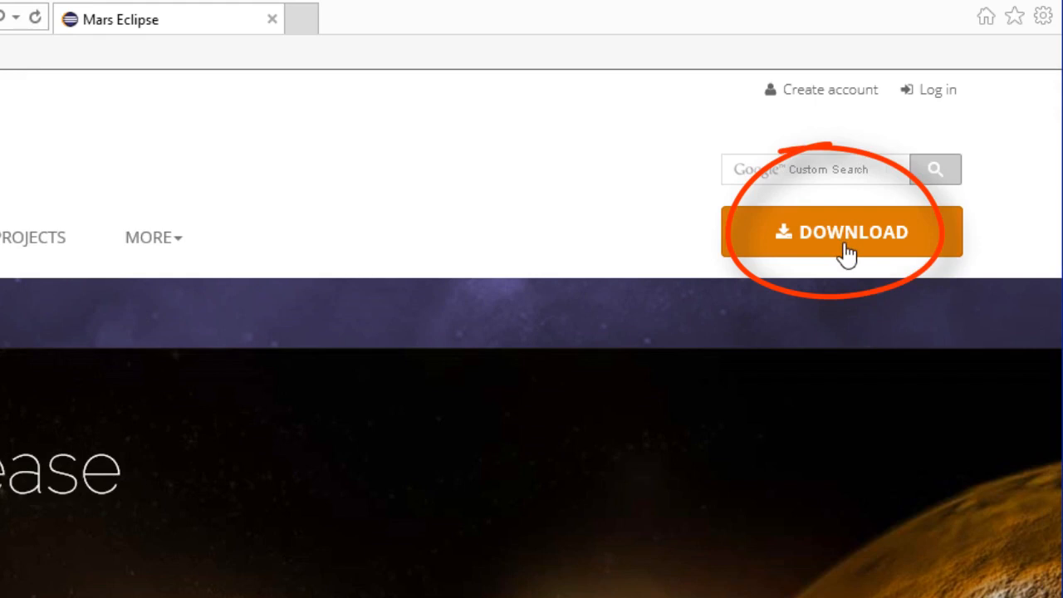
left_click(847, 249)
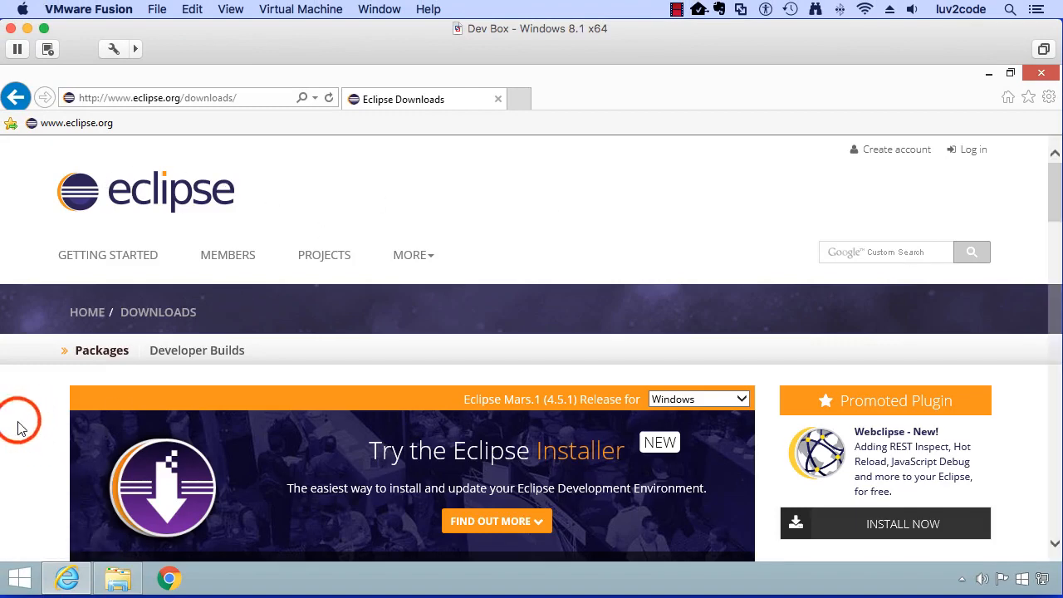
scroll(22, 428, "down", 1)
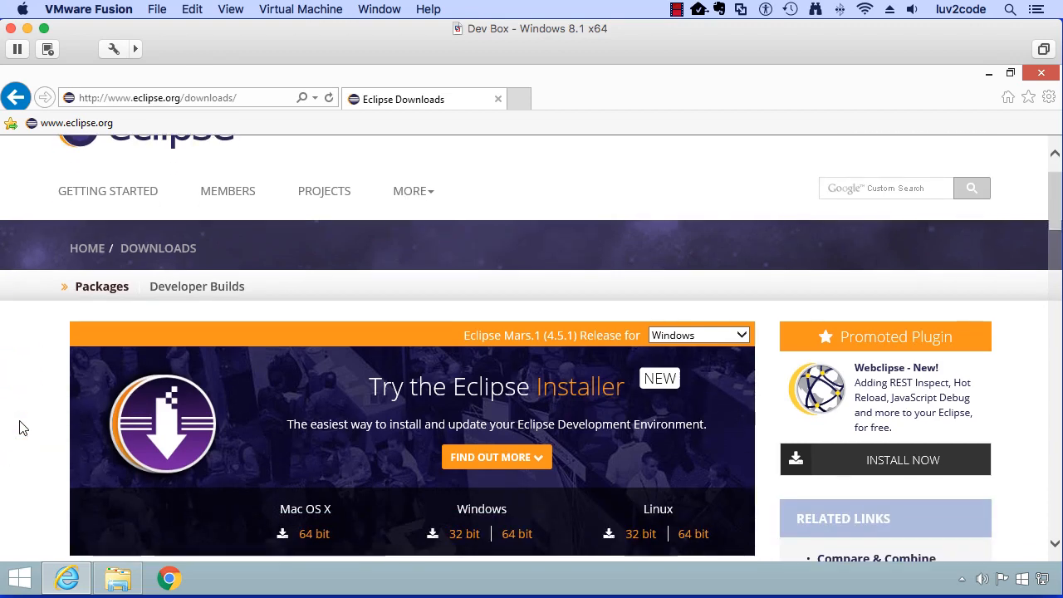
scroll(23, 428, "down", 1)
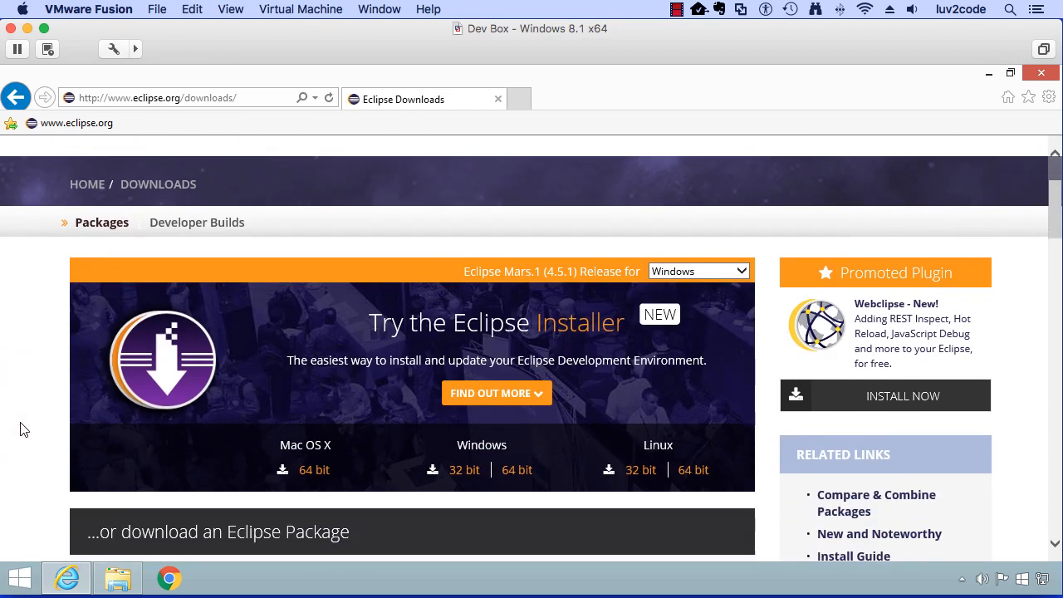
scroll(23, 429, "down", 1)
scroll(23, 430, "down", 1)
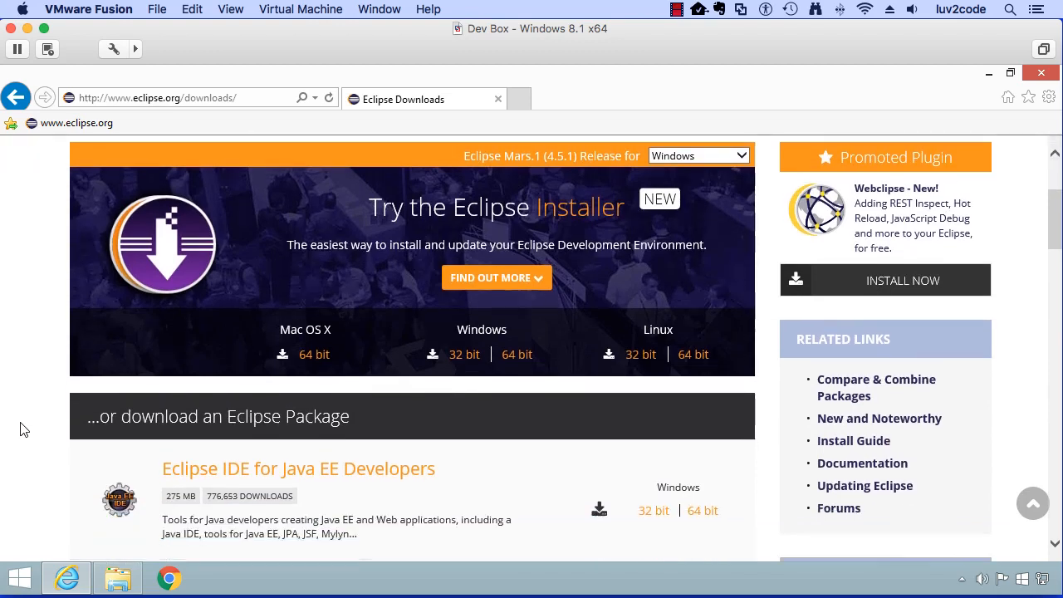
scroll(24, 429, "down", 1)
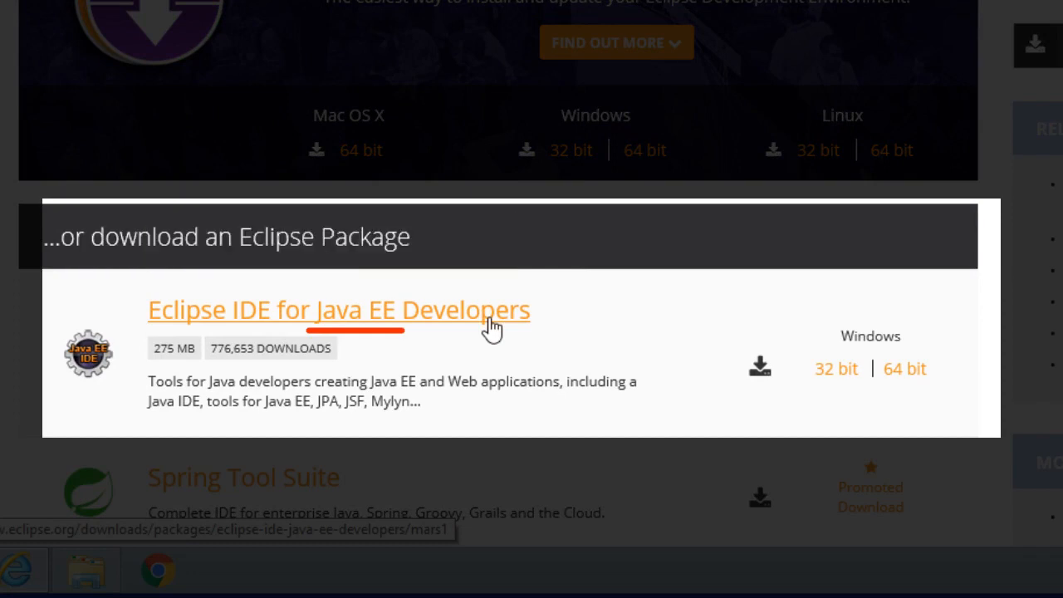
left_click(902, 372)
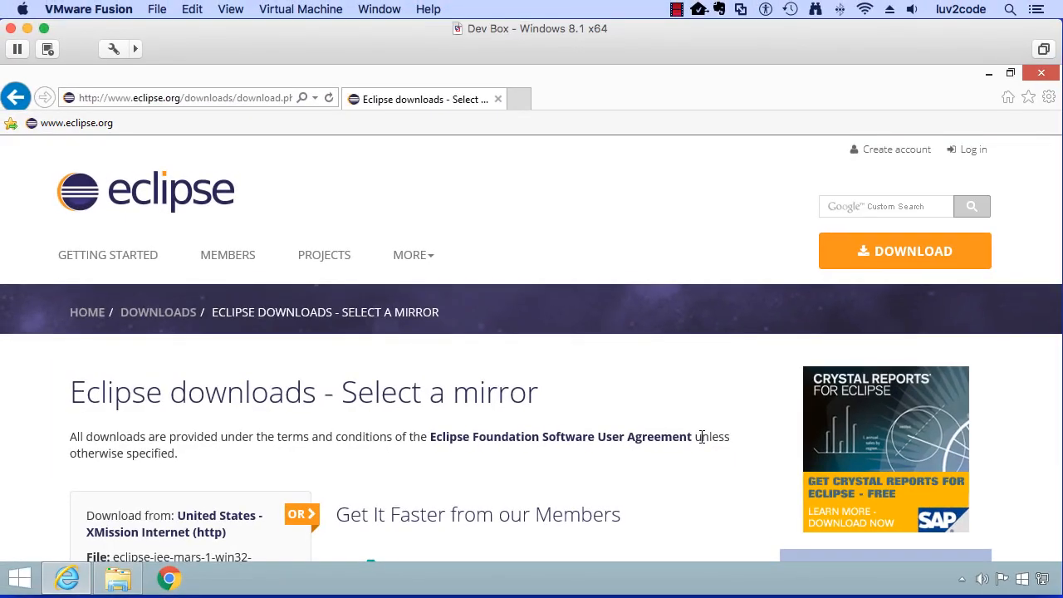
Download eclipse-jee-mars-1-win32-x86_64.zip from the XMission mirror and save the file
scroll(479, 431, "down", 1)
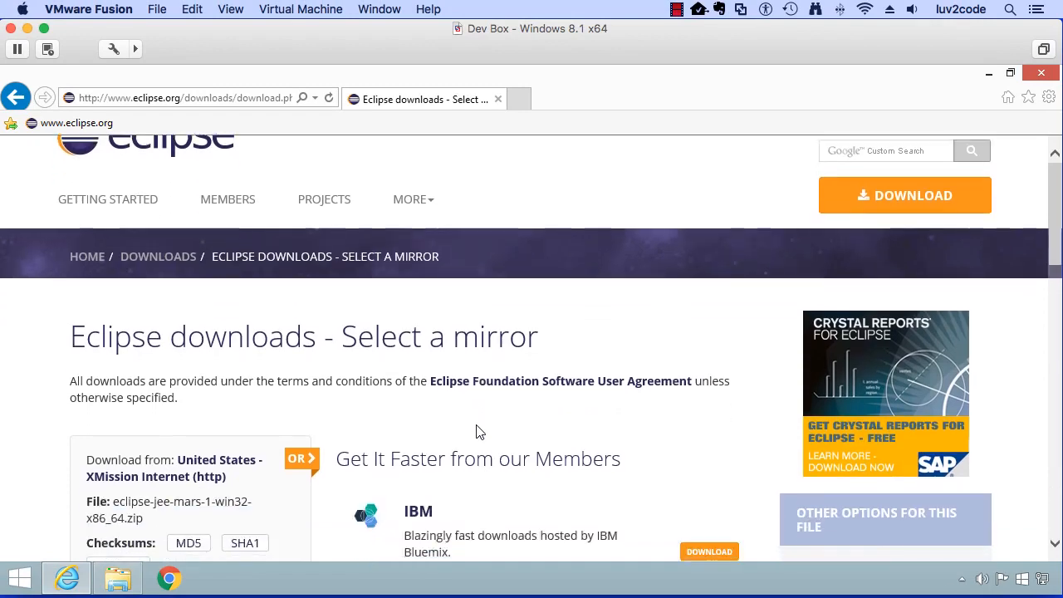
scroll(479, 431, "down", 2)
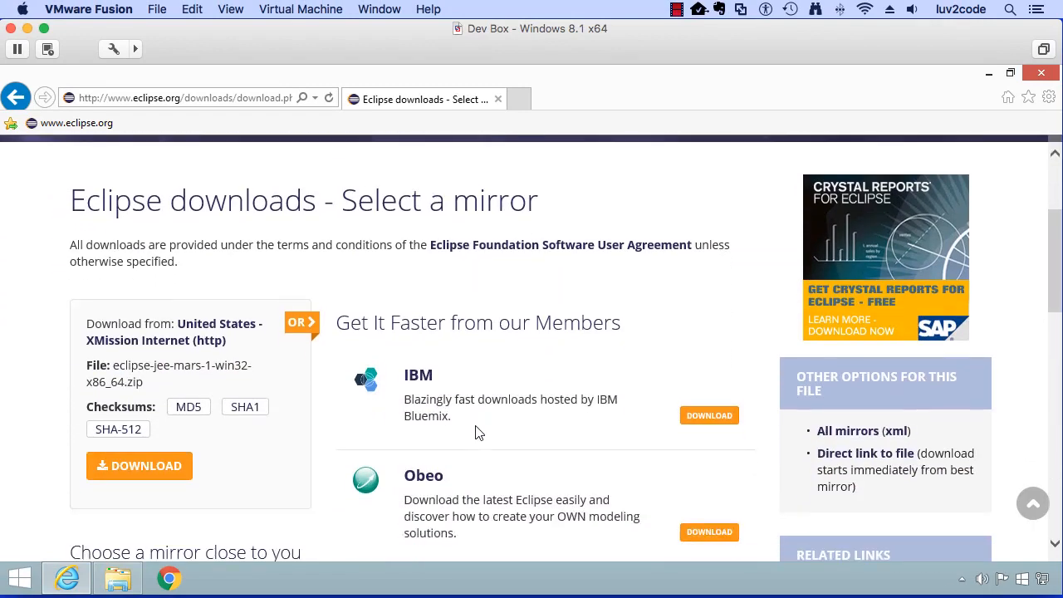
scroll(479, 431, "down", 1)
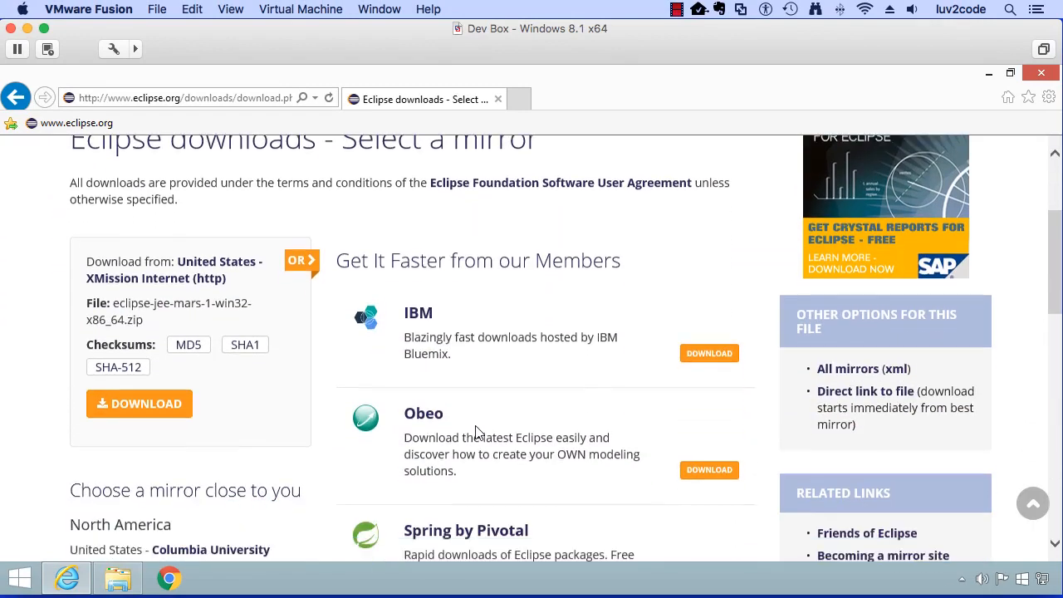
left_click(171, 413)
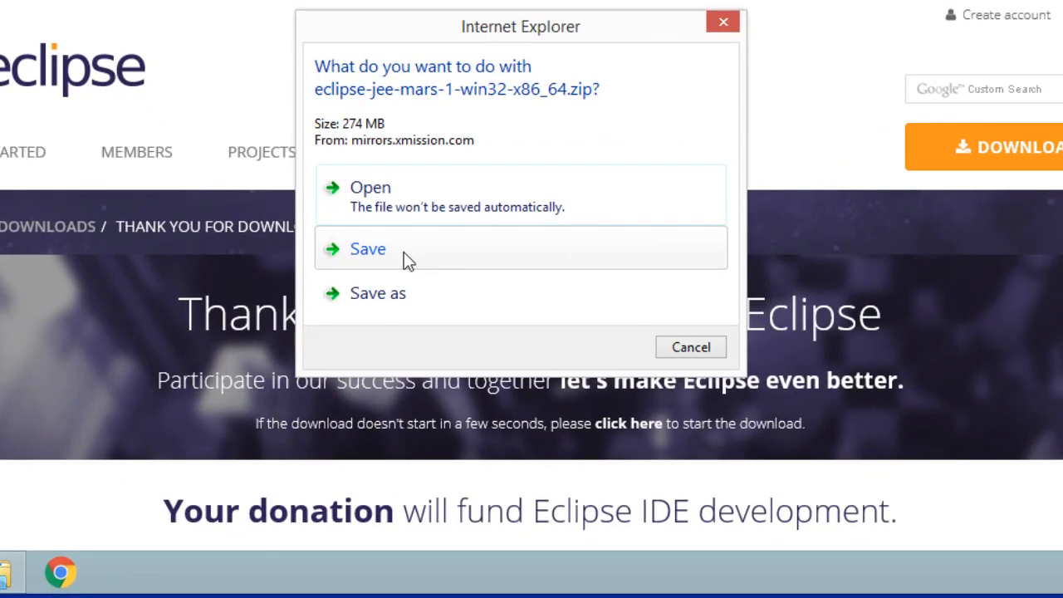
left_click(403, 251)
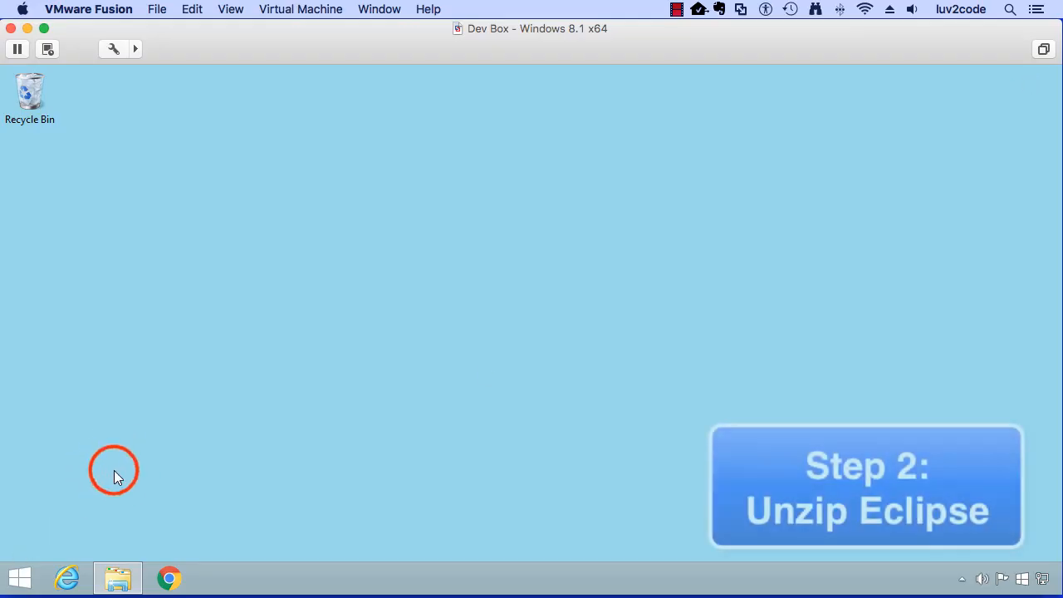
Switch to File Explorer and open the Downloads folder under This PC
left_click(118, 586)
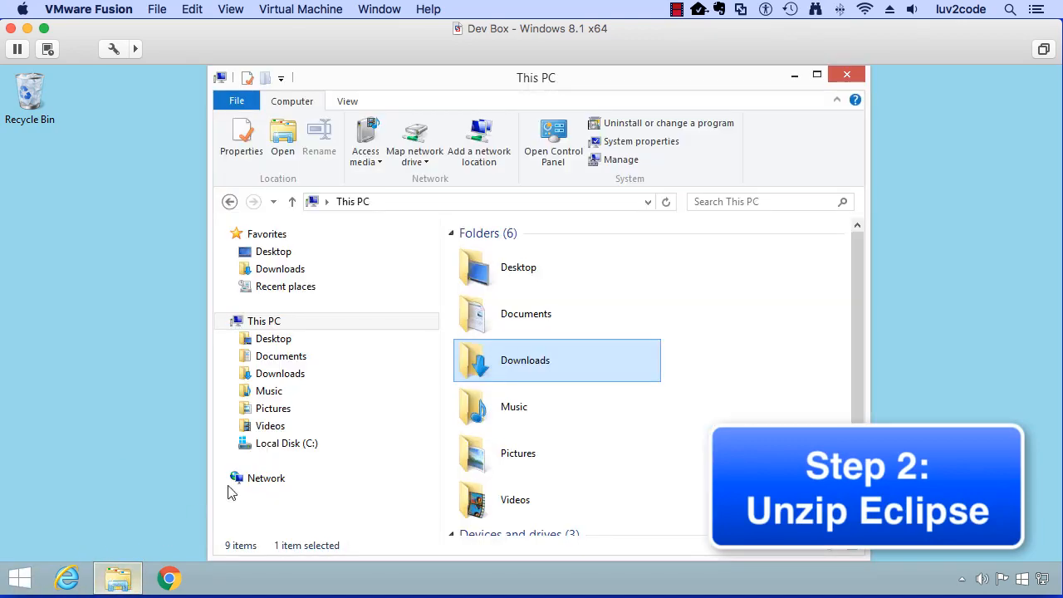
left_click(264, 321)
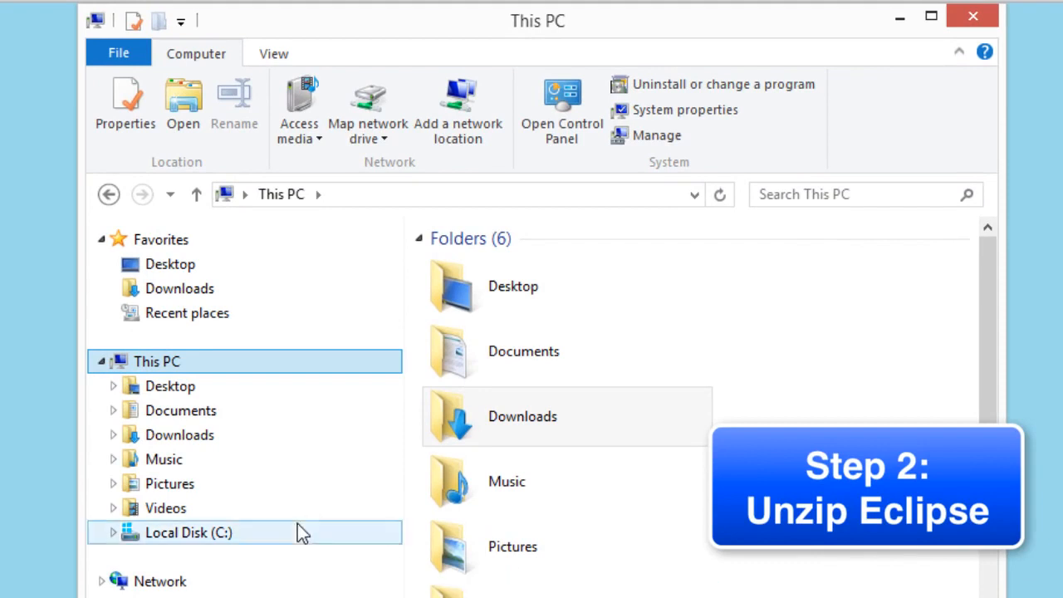
left_click(267, 453)
left_click(267, 435)
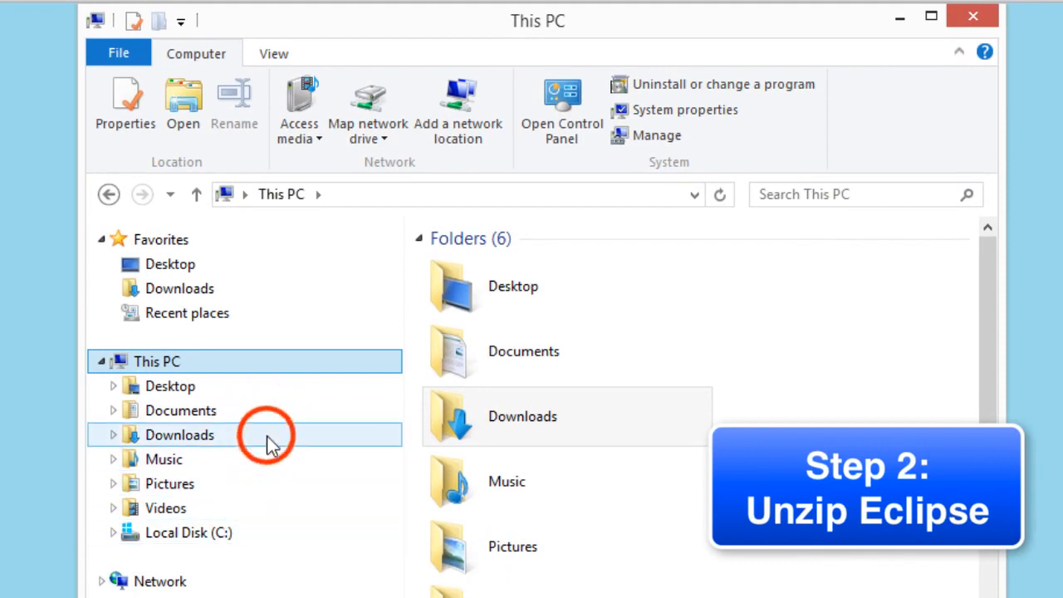
left_click(501, 362)
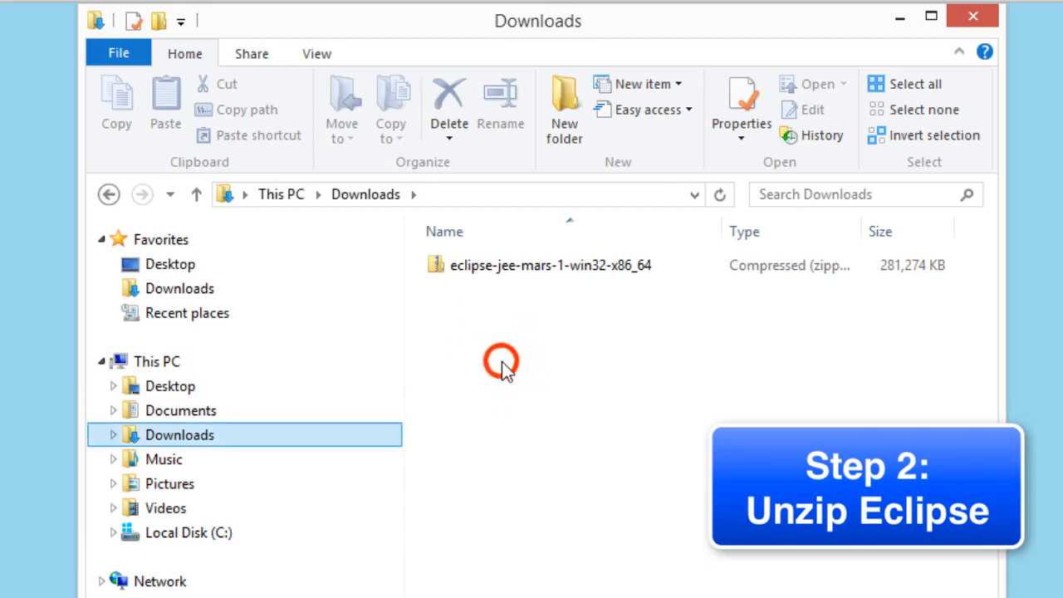
Extract the eclipse-jee-mars-1-win32-x86_64 archive with c:\ as the destination folder
left_click(536, 268)
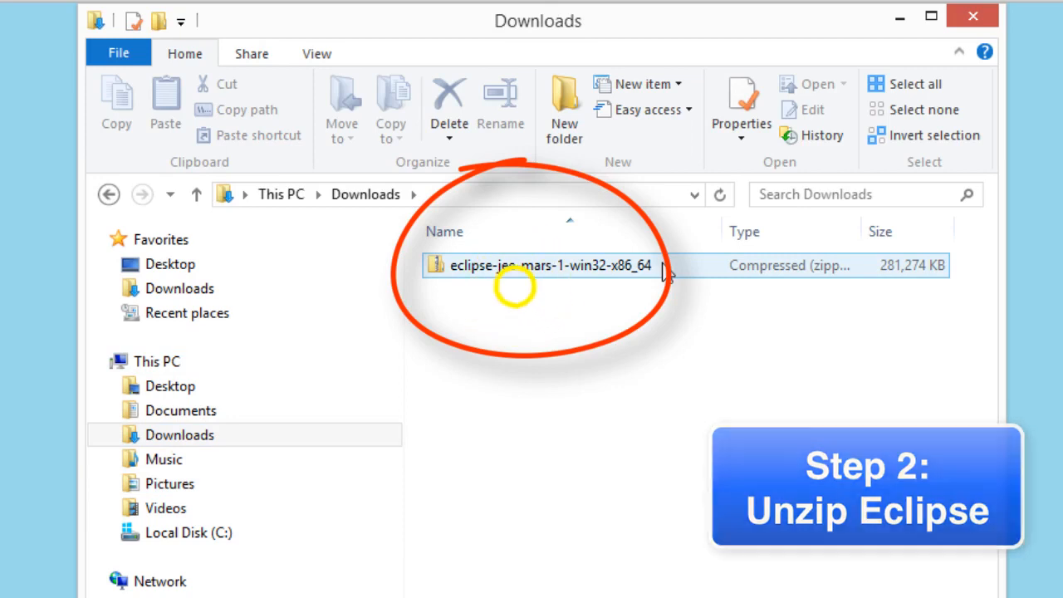
right_click(515, 267)
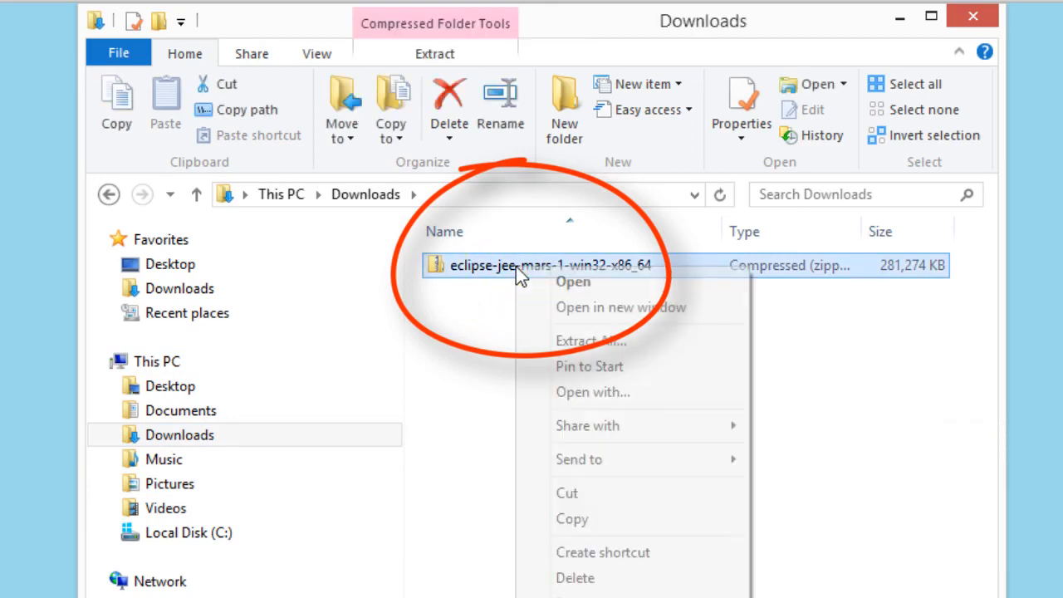
left_click(576, 341)
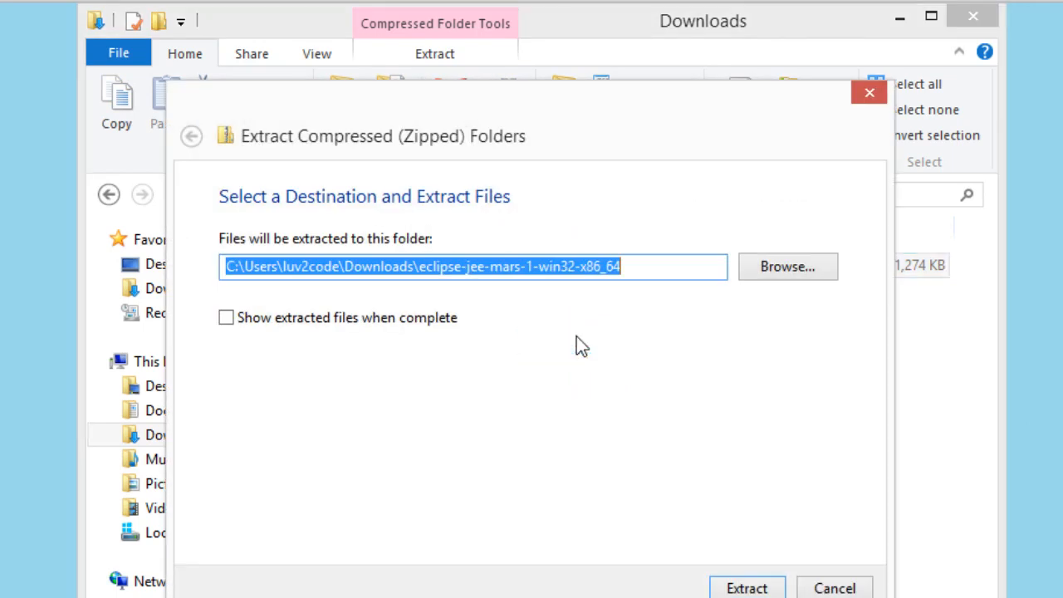
type("c:\\")
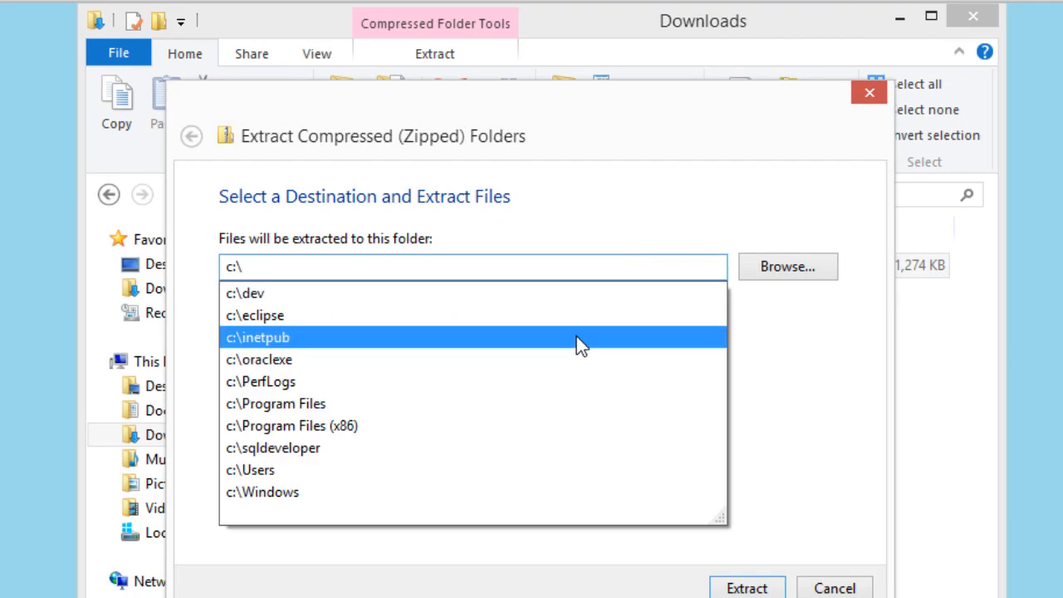
key("Escape")
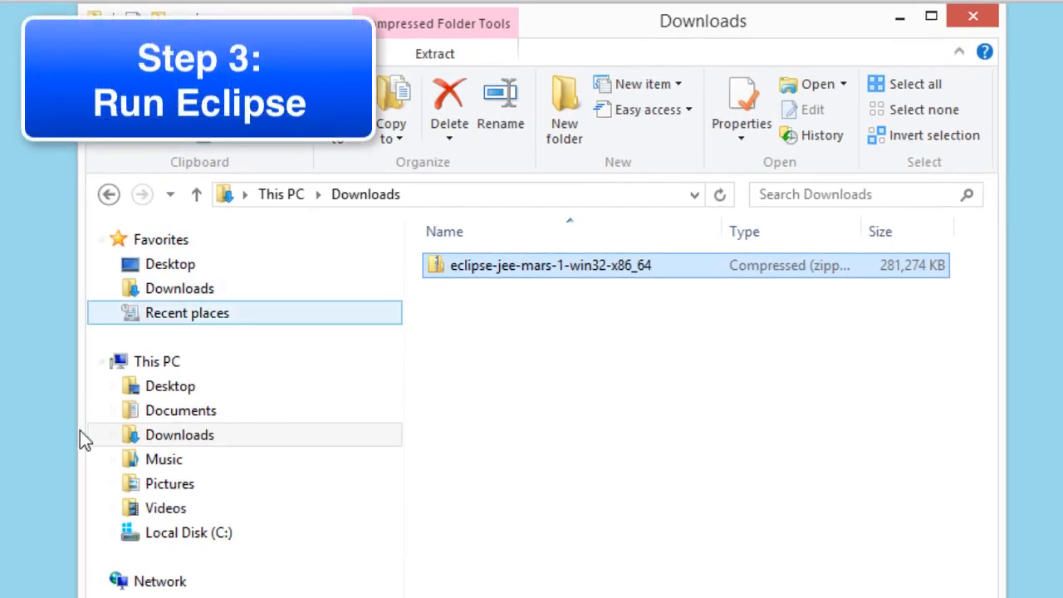
Open the eclipse folder on Local Disk (C:) and run the eclipse application, allowing it past the security warning
left_click(174, 533)
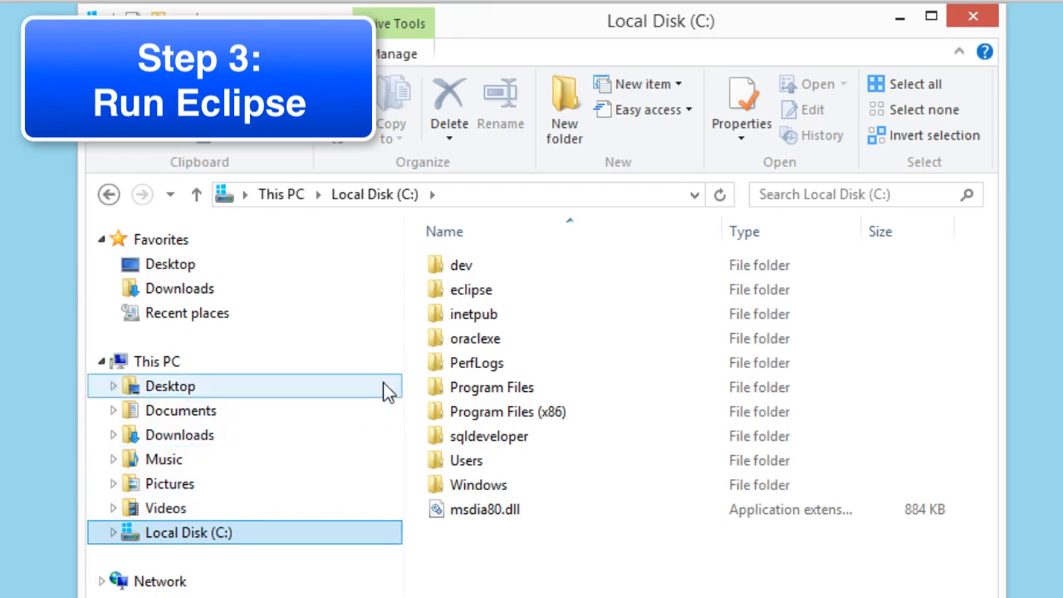
left_click(523, 289)
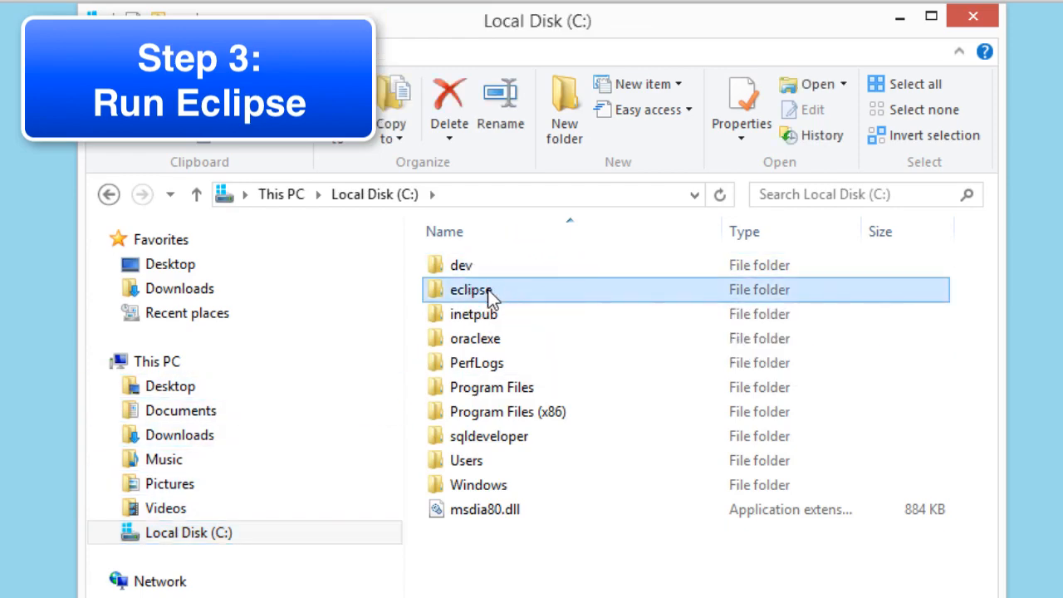
double_click(453, 289)
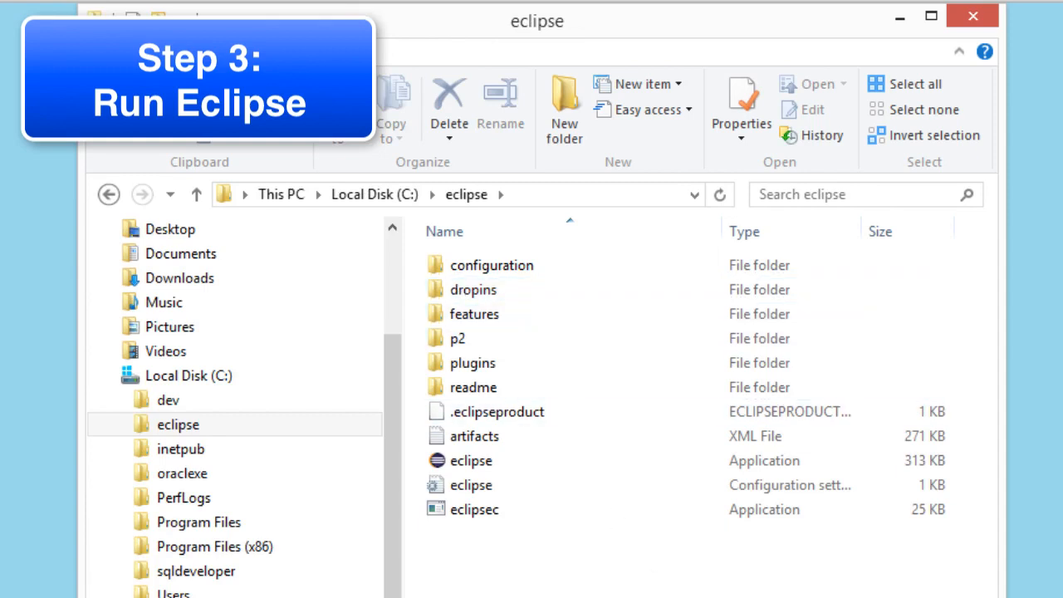
double_click(451, 462)
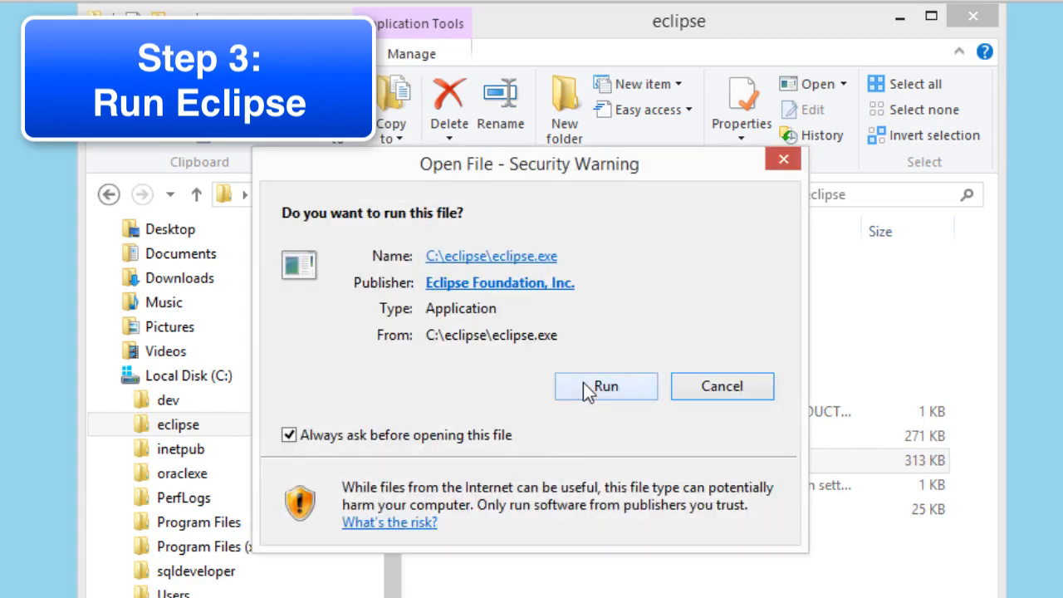
left_click(584, 385)
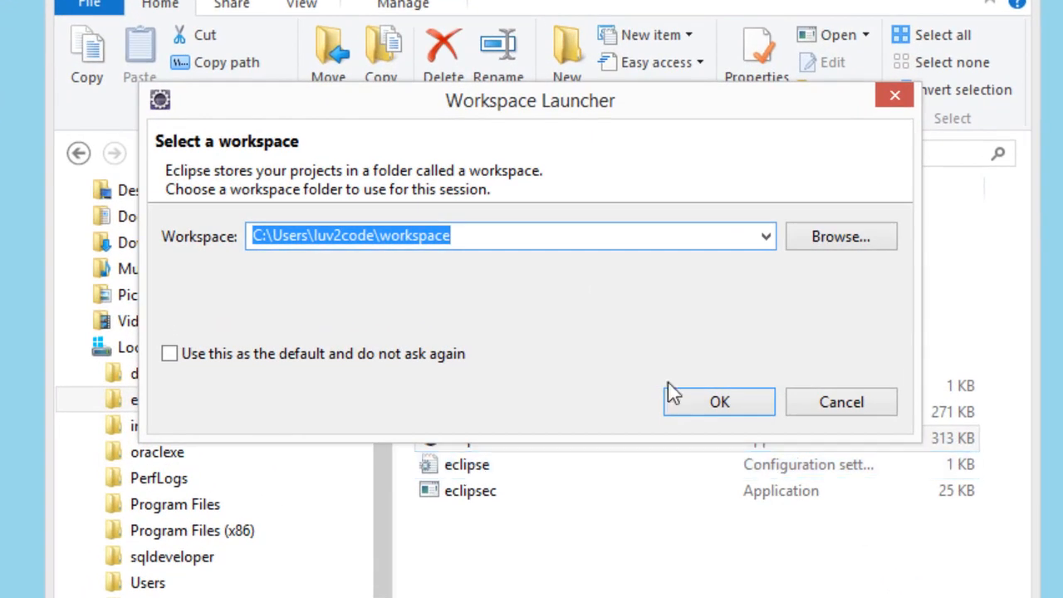
Set the workspace to C:\Users\luv2code\myworkspace and launch Eclipse with it
key("End")
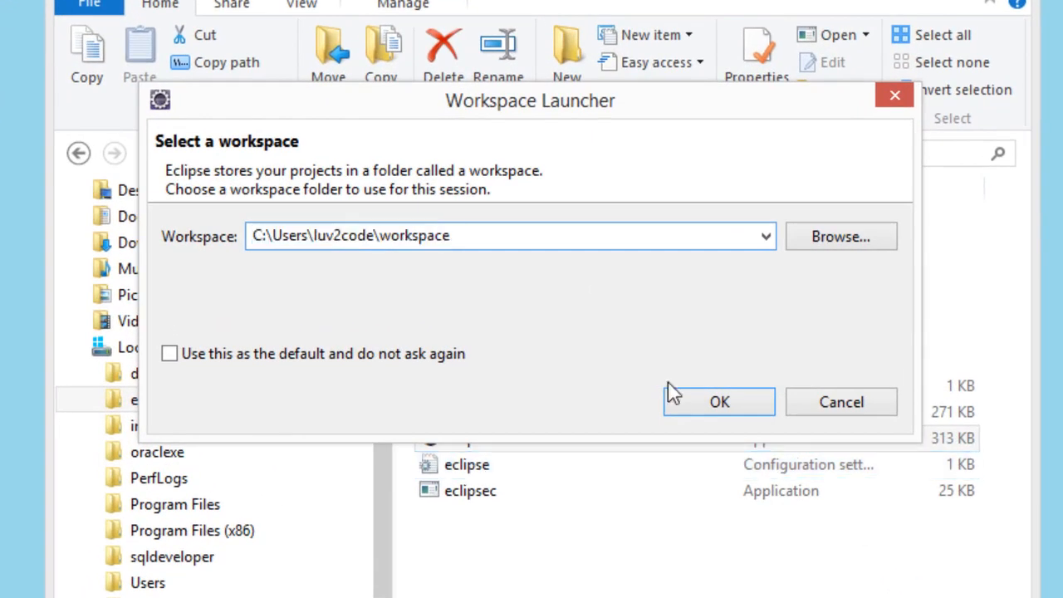
key("Left")
key("Left")
key("Left")
key("Left")
key("Left")
key("Left")
key("Left")
key("Left")
key("Left")
key("Delete")
key("Delete")
key("Delete")
key("Delete")
key("Delete")
key("Delete")
key("Delete")
key("Delete")
key("Delete")
type("myworkspace")
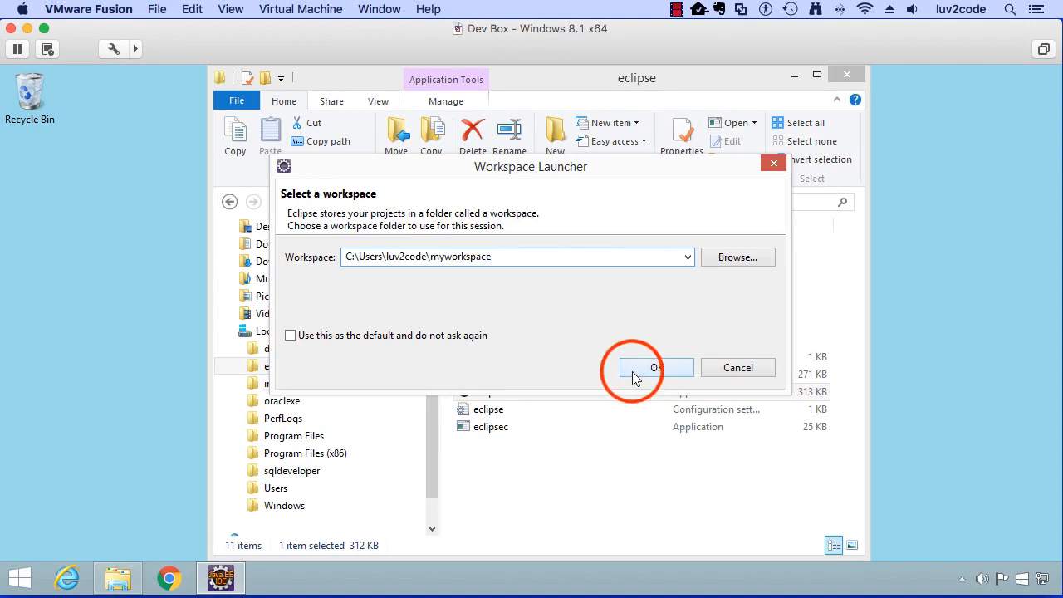
left_click(632, 371)
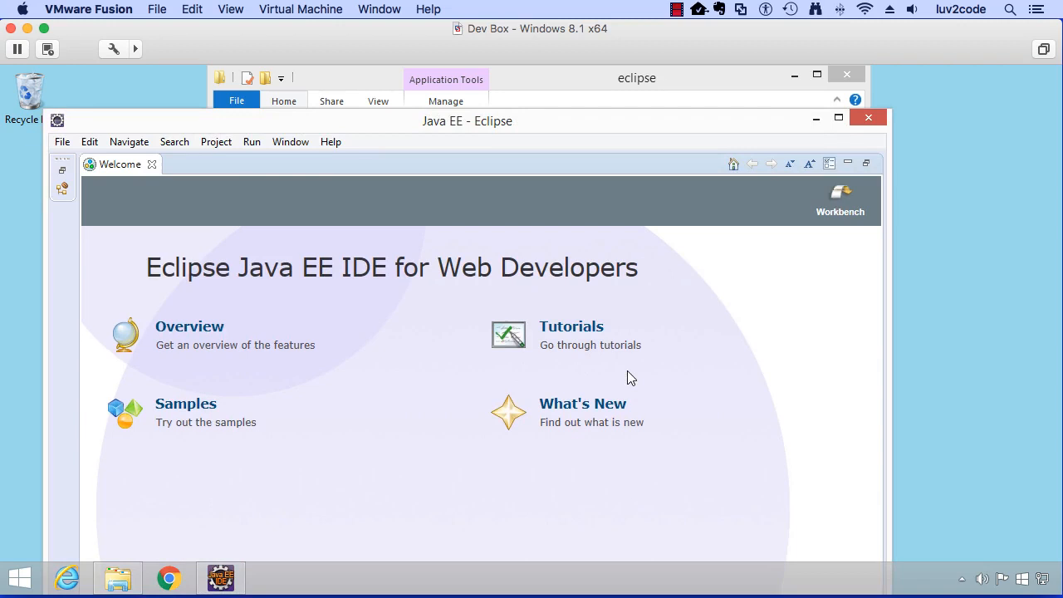
Maximize the Eclipse window, highlight "Eclipse Java EE IDE" in the welcome heading, and close the Welcome page
left_click(839, 121)
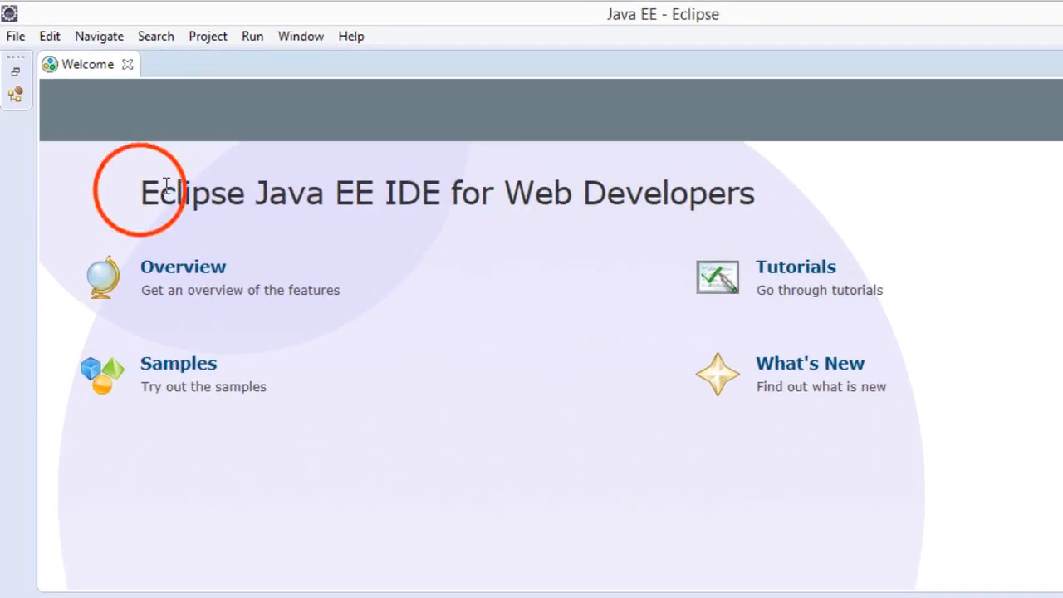
left_click_drag(143, 191, 449, 193)
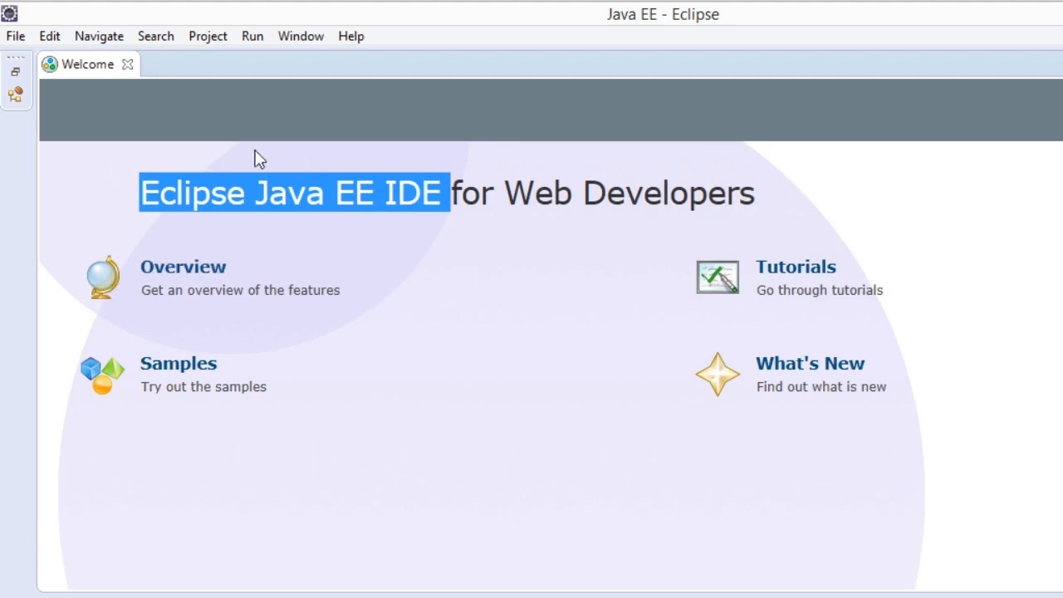
left_click(126, 65)
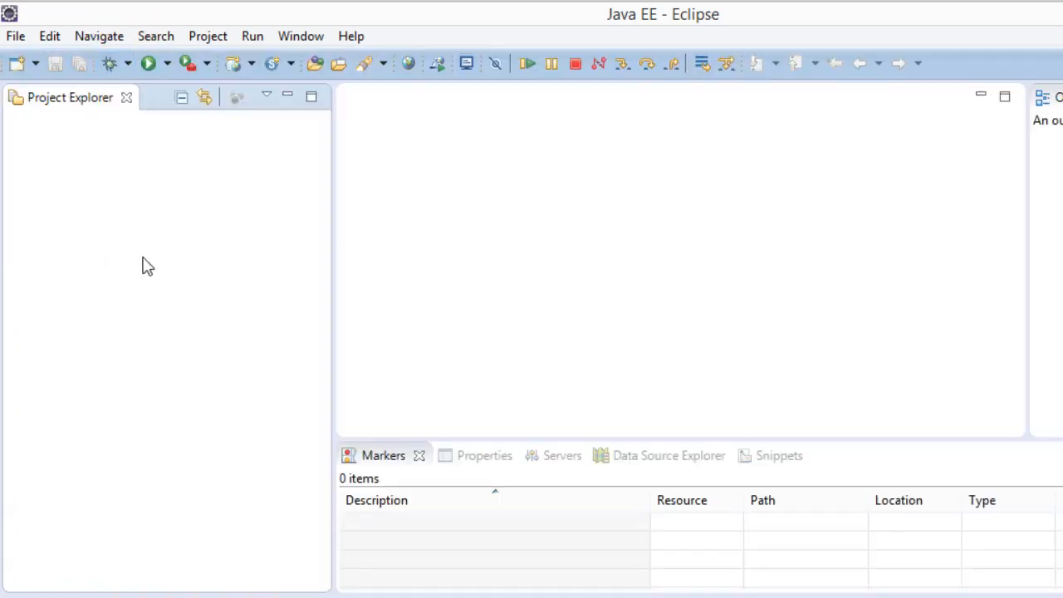